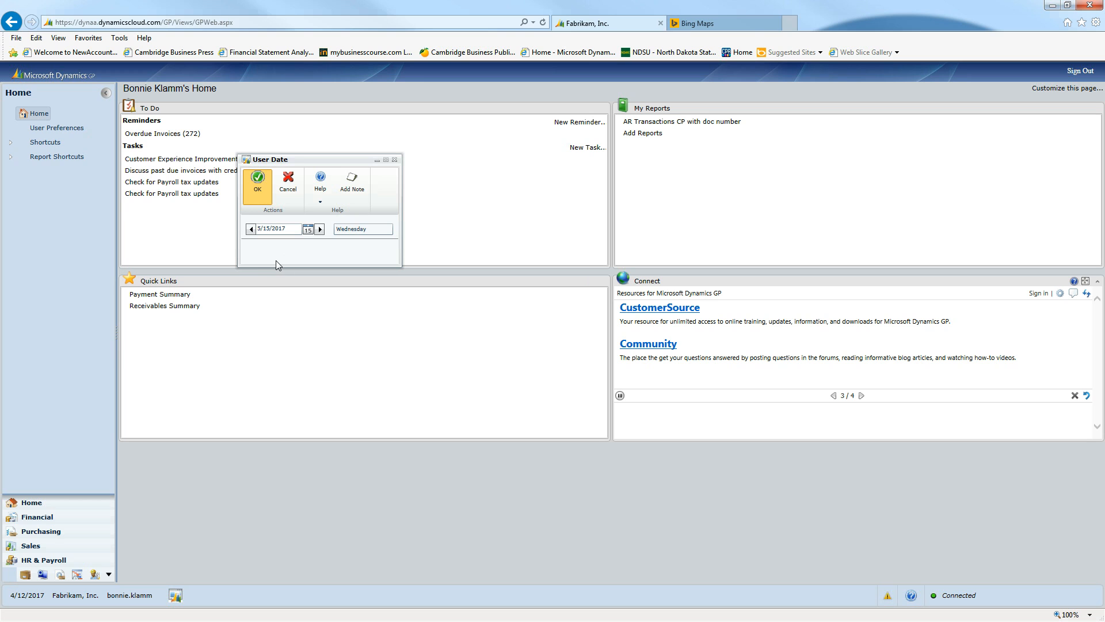
# Step: Accept the user date 5/15/2017 and open a Sales Transaction Entry window from the Sales area
pyautogui.click(258, 183)
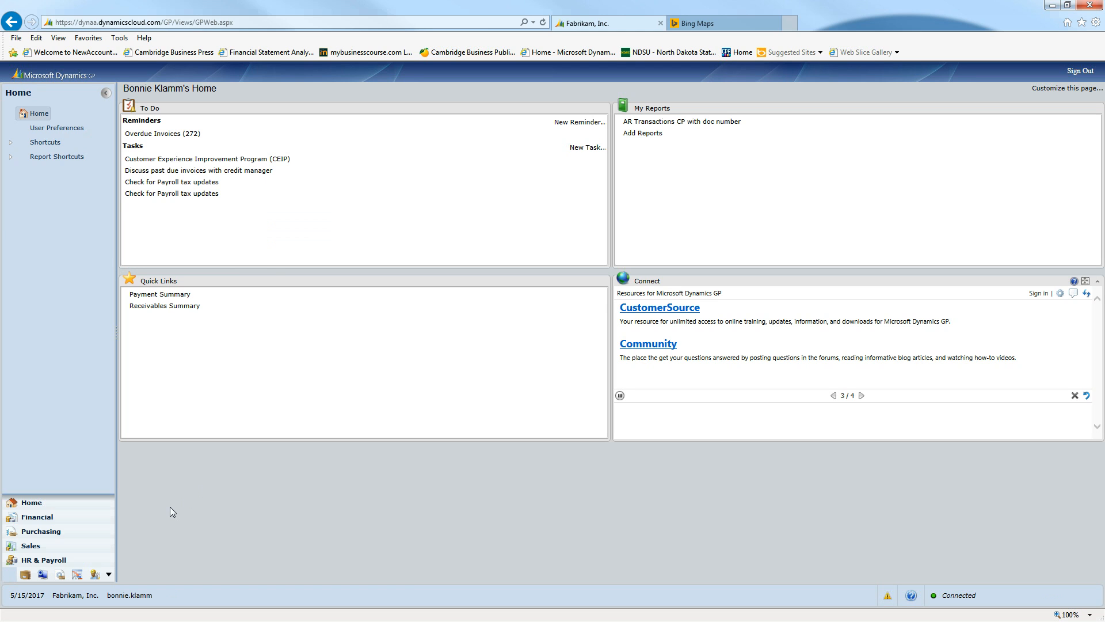
pyautogui.click(32, 546)
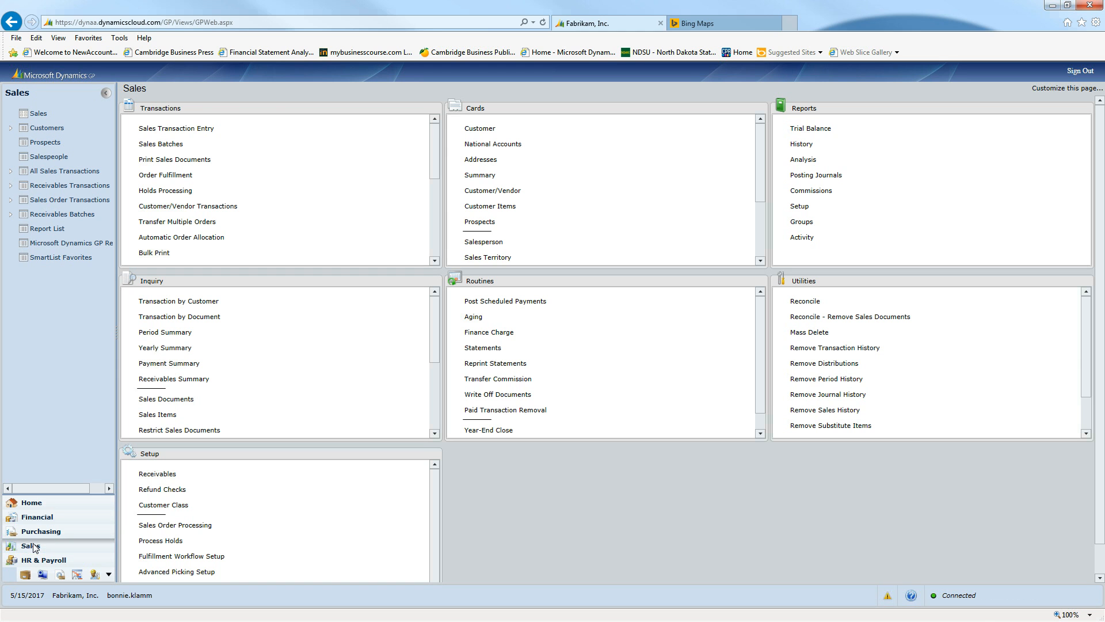
pyautogui.click(200, 129)
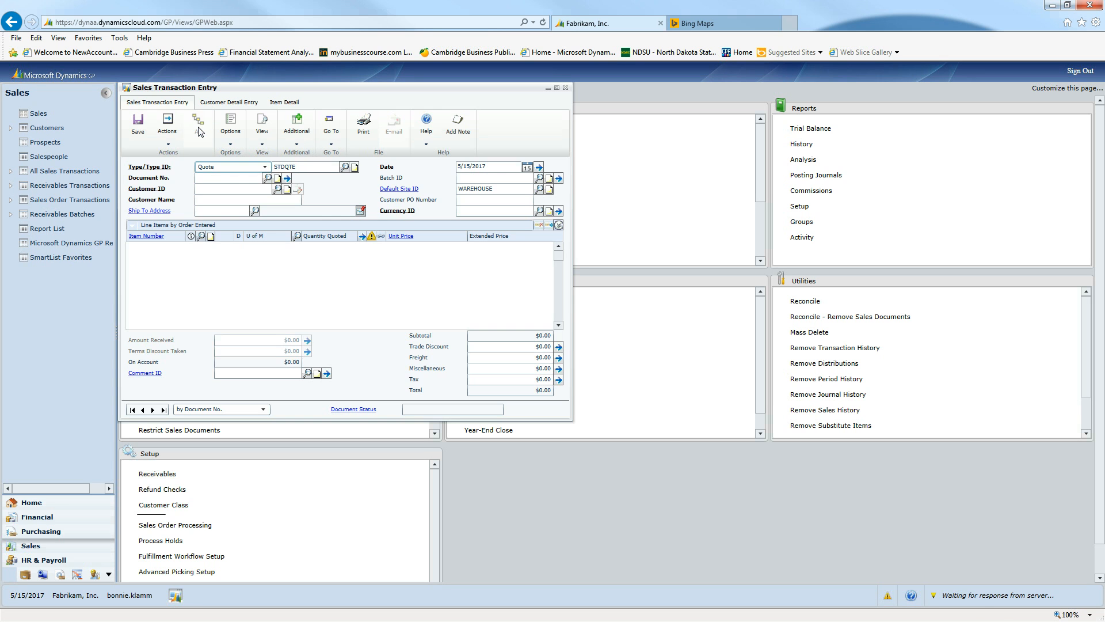
pyautogui.moveTo(337, 92); pyautogui.dragTo(496, 109)
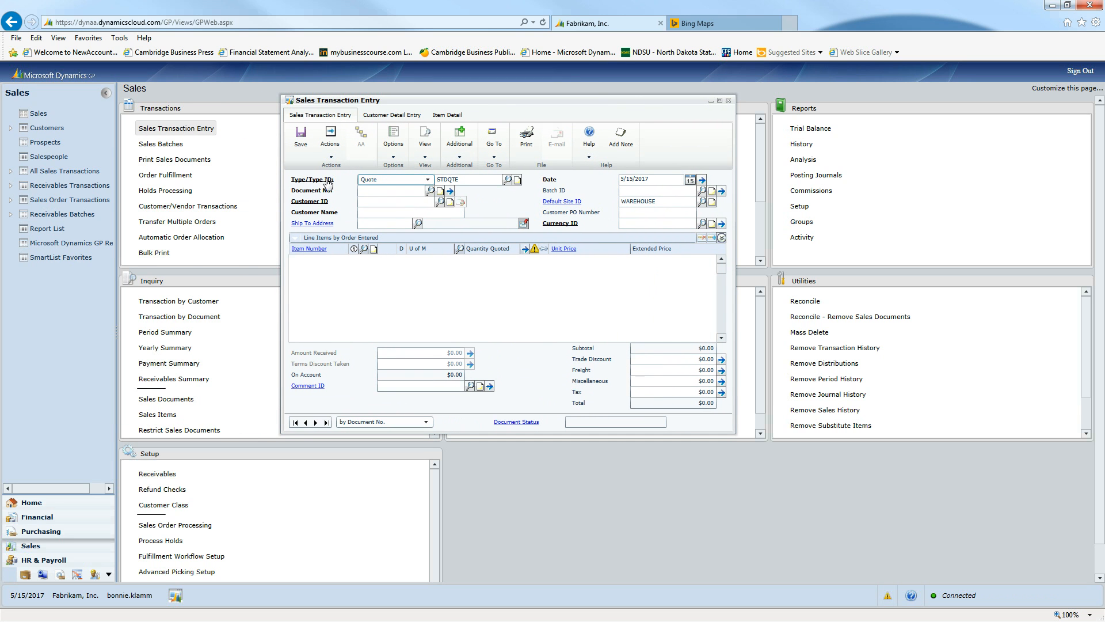
# Step: Set the transaction type to Order and have the next document number assigned
pyautogui.click(429, 181)
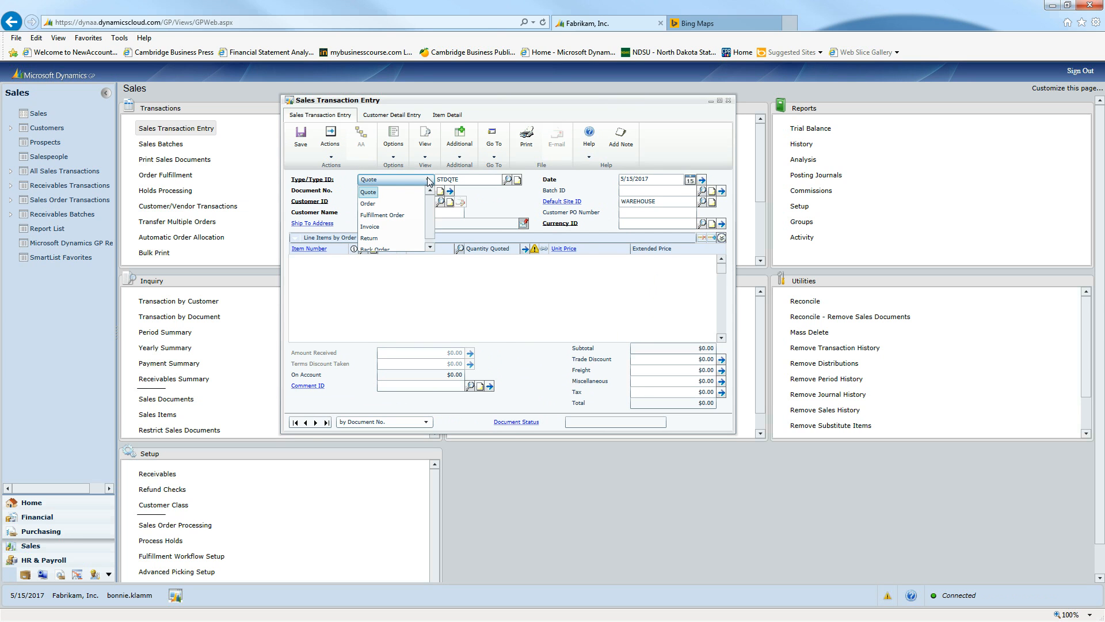
pyautogui.click(371, 205)
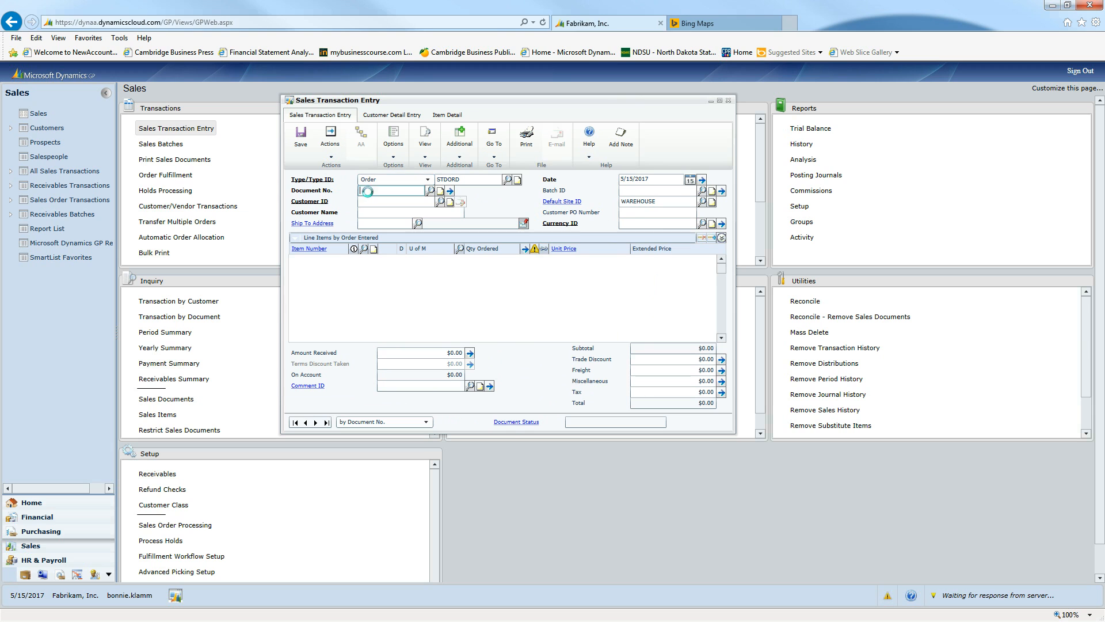
pyautogui.click(374, 203)
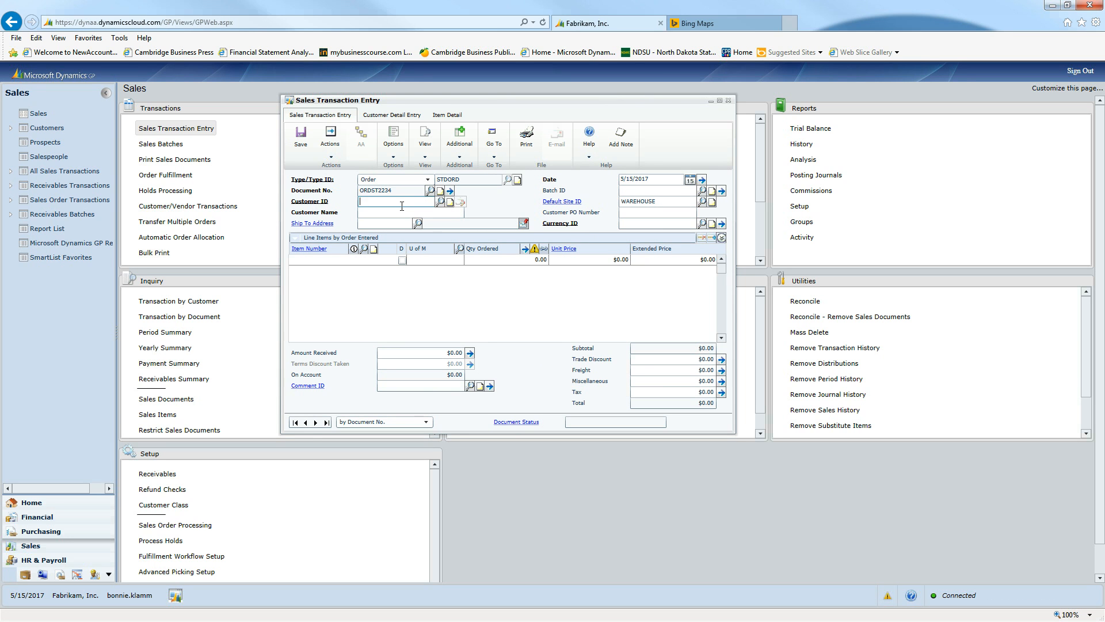
# Step: Enter the customer's ID on the order, accepting the customer's name and PRIMARY ship-to address
pyautogui.write('ML')
pyautogui.press('Down')
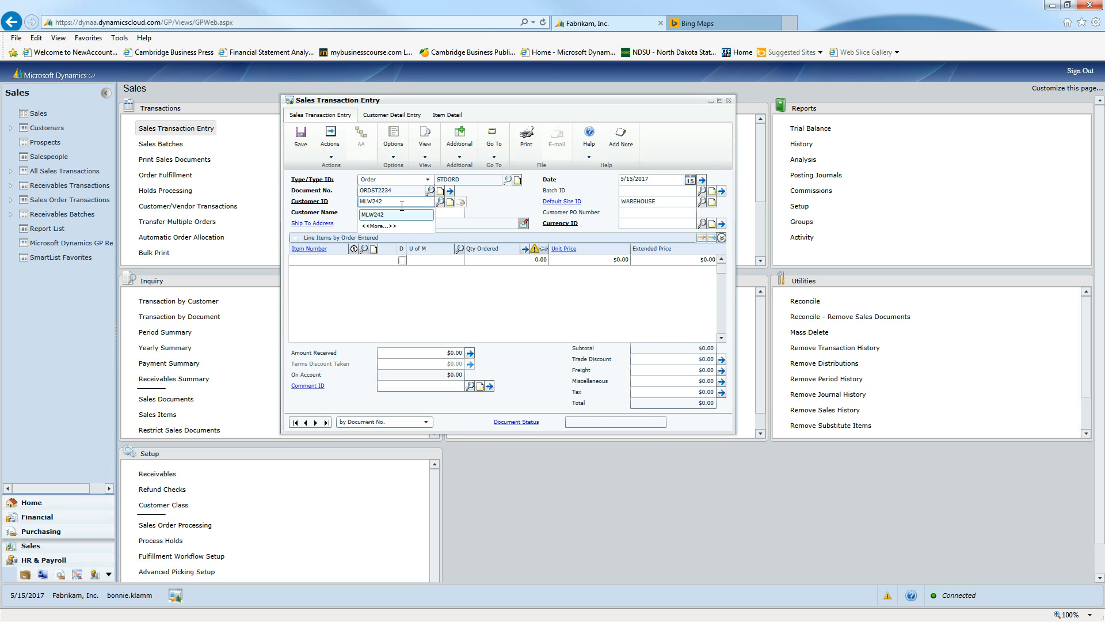
pyautogui.press('Tab')
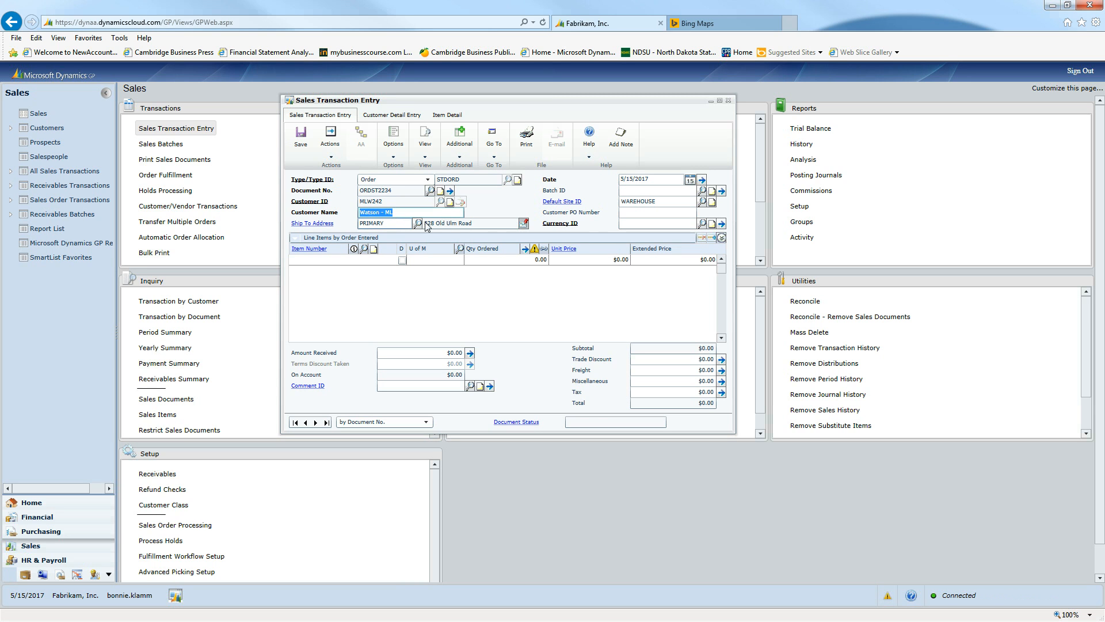
pyautogui.press('Tab')
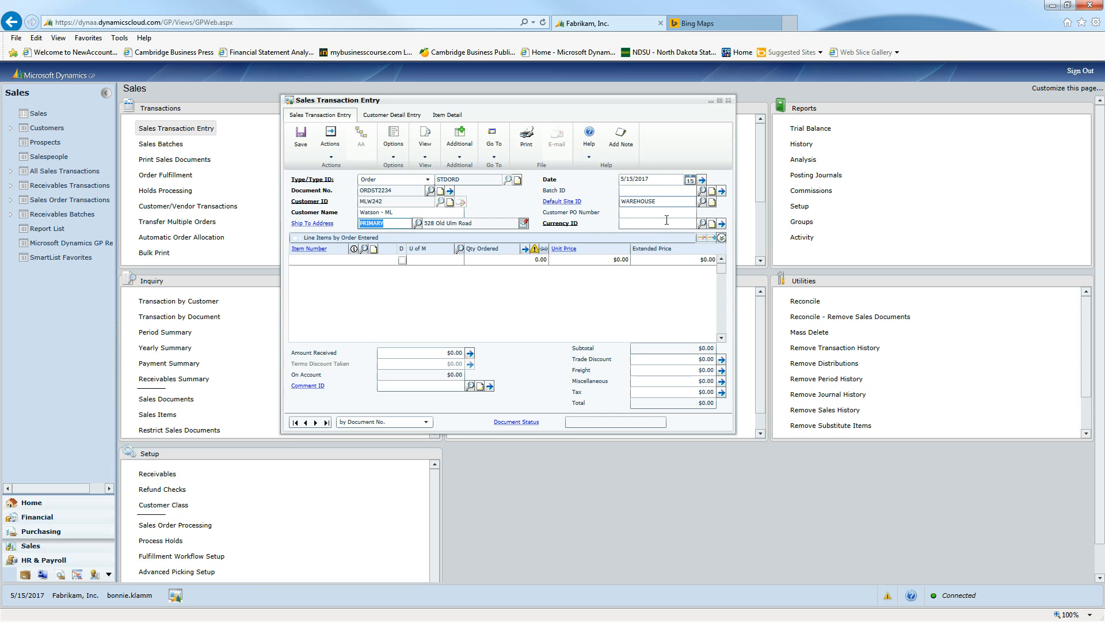
# Step: Keep the order date and enter a new batch ID made of the customer's name followed by -SO
pyautogui.click(655, 179)
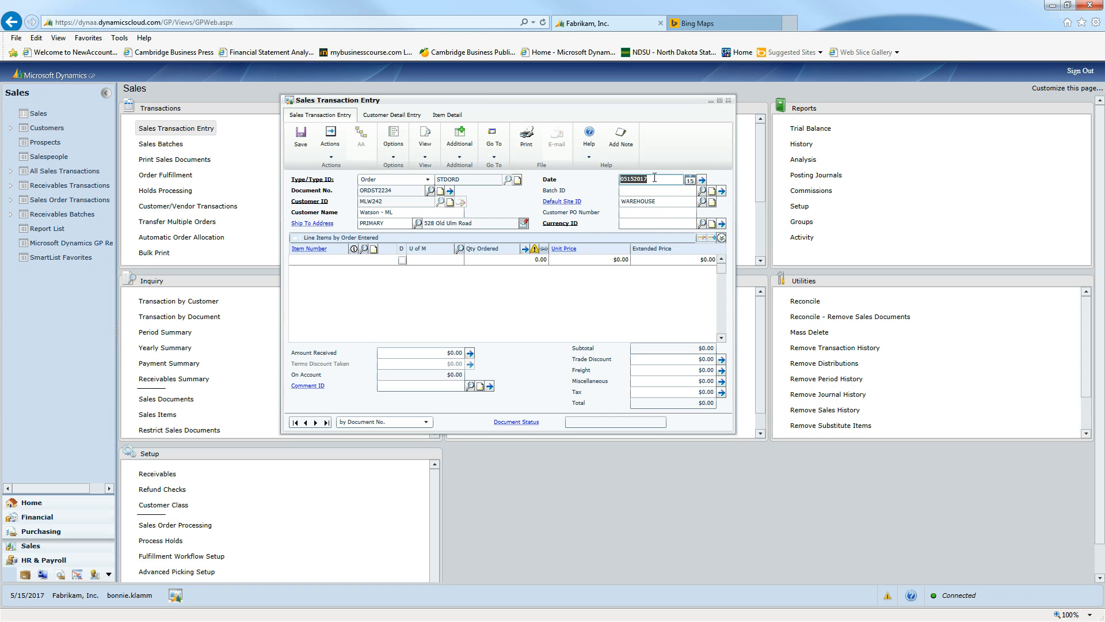
pyautogui.click(383, 222)
pyautogui.click(652, 179)
pyautogui.click(633, 191)
pyautogui.write('MLWATON')
pyautogui.press('BackSpace')
pyautogui.press('BackSpace')
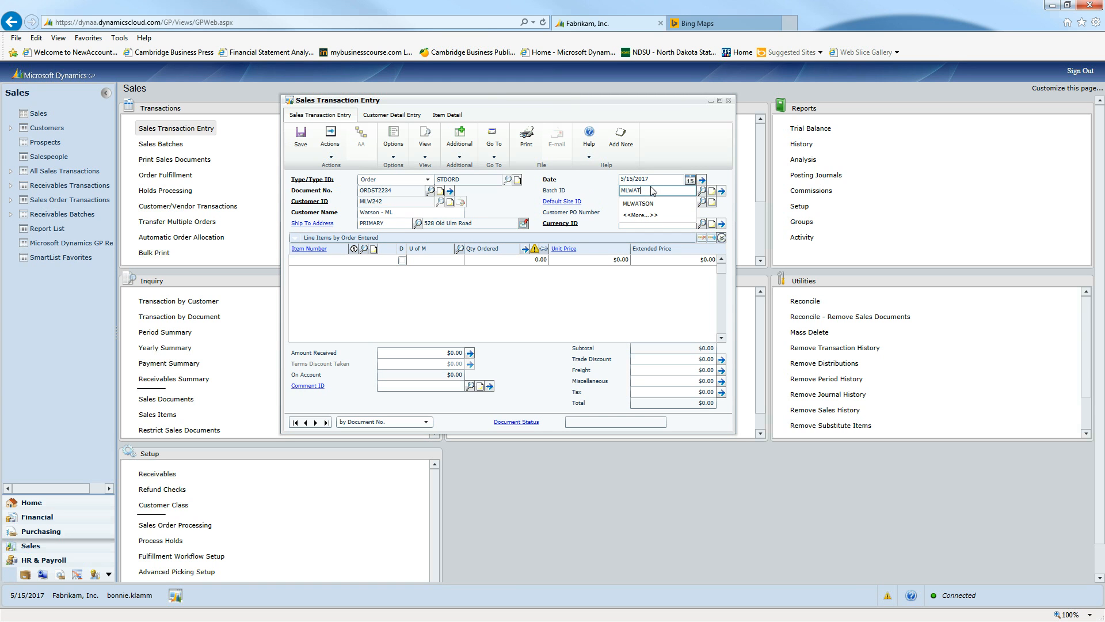
pyautogui.write('SON')
pyautogui.press('Tab')
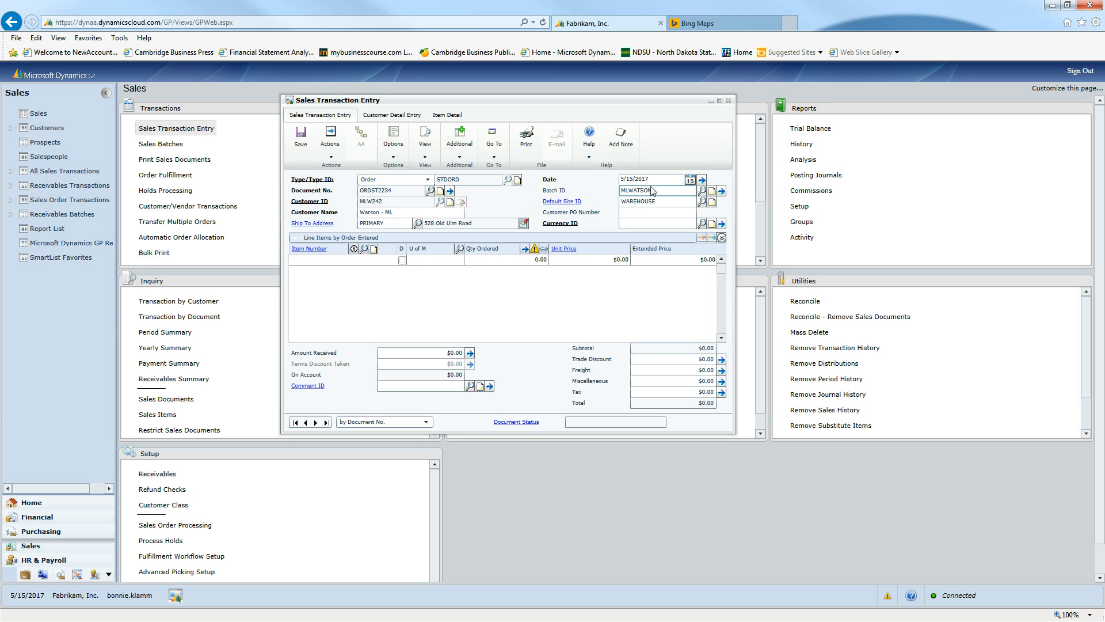
pyautogui.write('SO')
pyautogui.press('Tab')
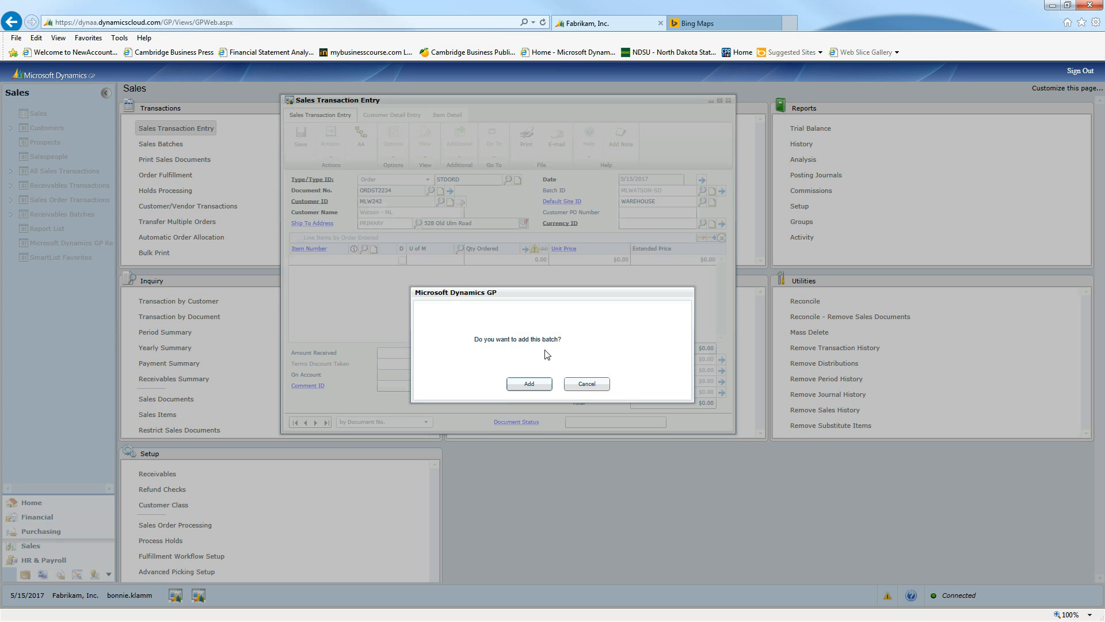
# Step: Add the new sales batch with the comment "Batch - SO" and save it
pyautogui.click(535, 385)
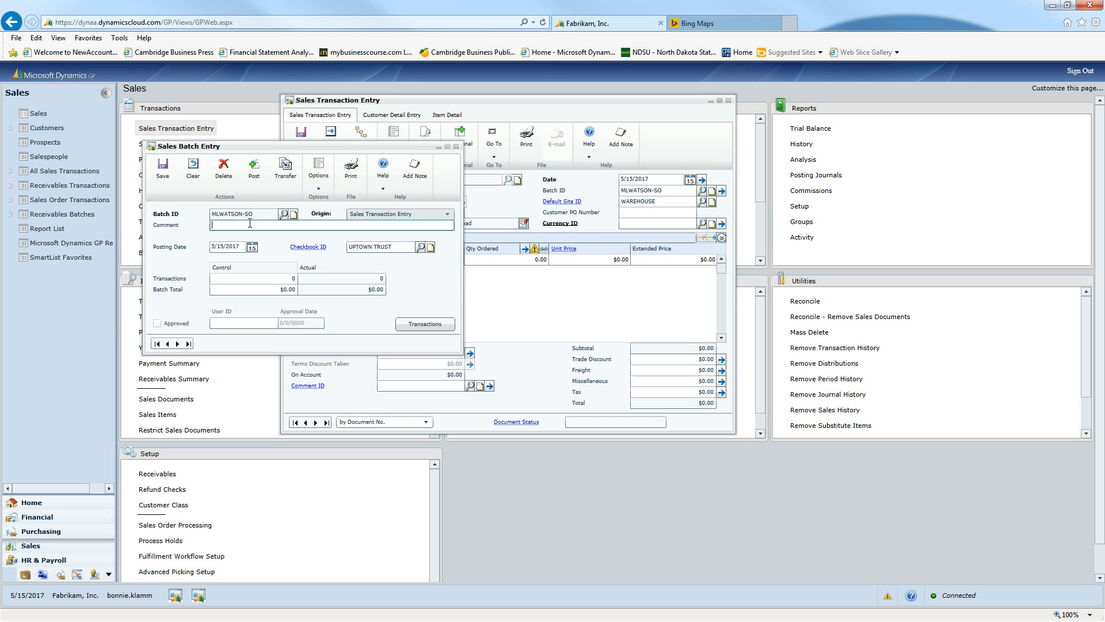
pyautogui.click(250, 223)
pyautogui.write('Batch - SO')
pyautogui.click(162, 169)
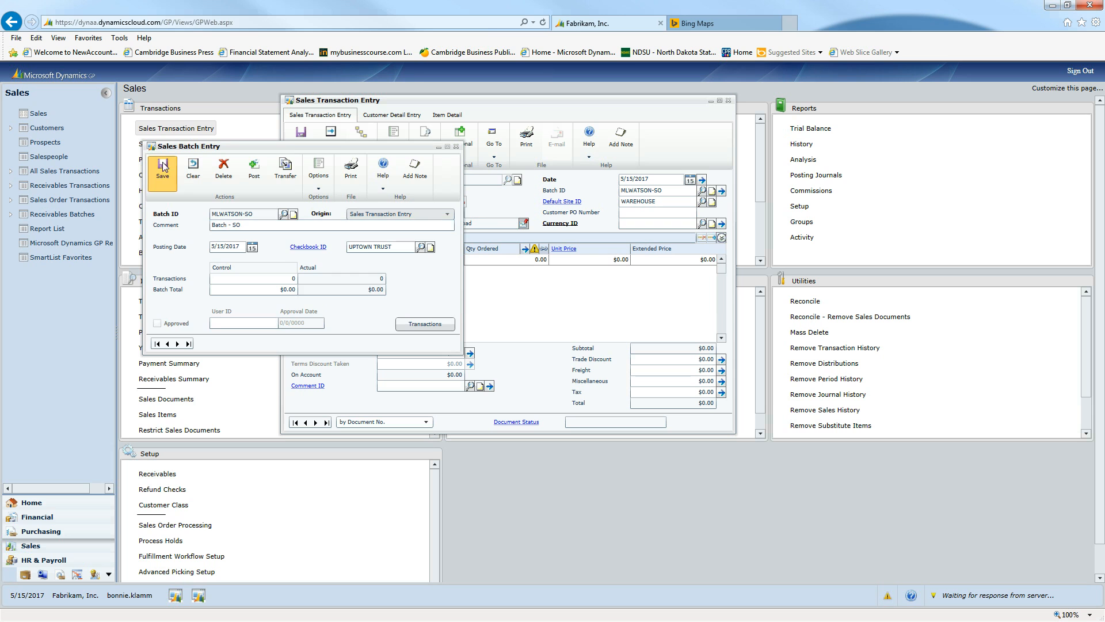
# Step: Enter the customer's PO number on the order and accept the currency Z-US$
pyautogui.click(641, 212)
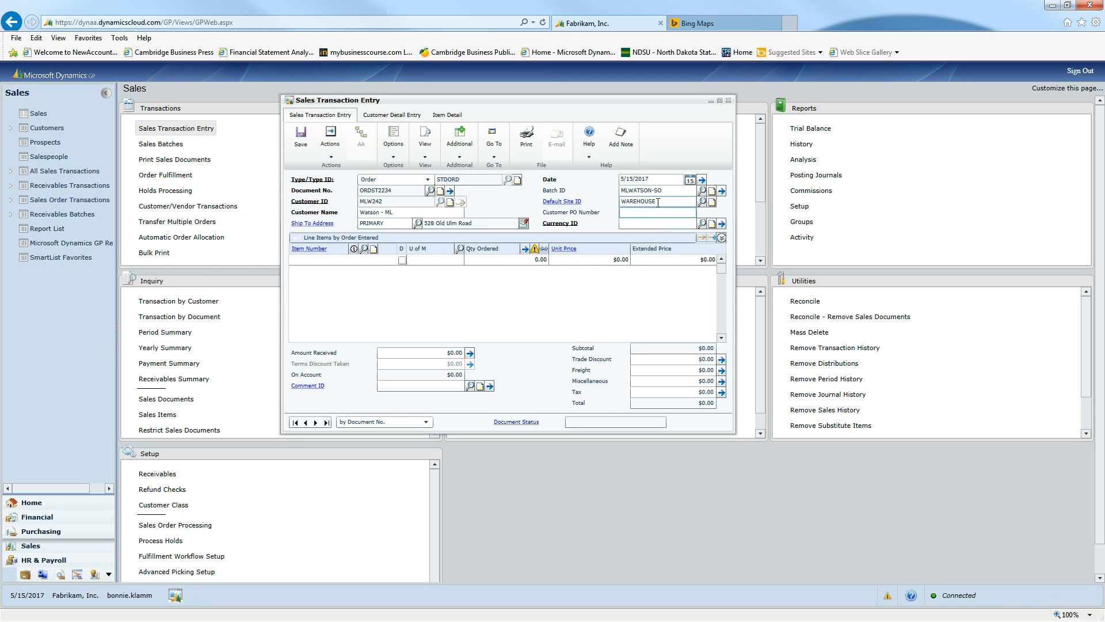
pyautogui.click(644, 211)
pyautogui.write('4589')
pyautogui.press('Tab')
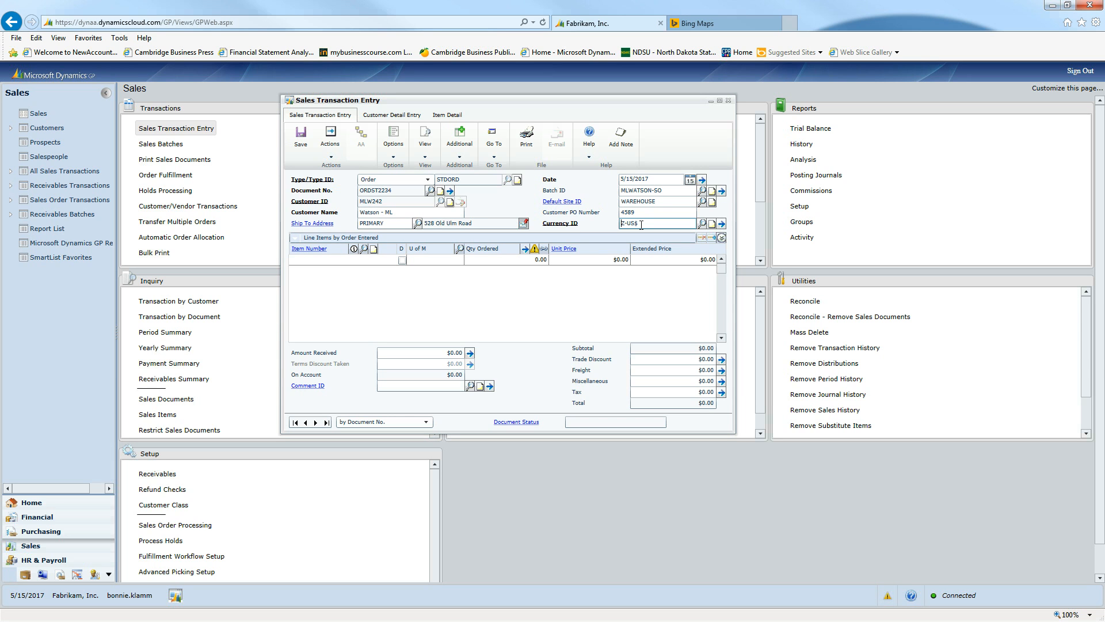
pyautogui.press('Tab')
# Step: Look up item numbers starting with MLW and select the Printer item for the first order line
pyautogui.click(364, 249)
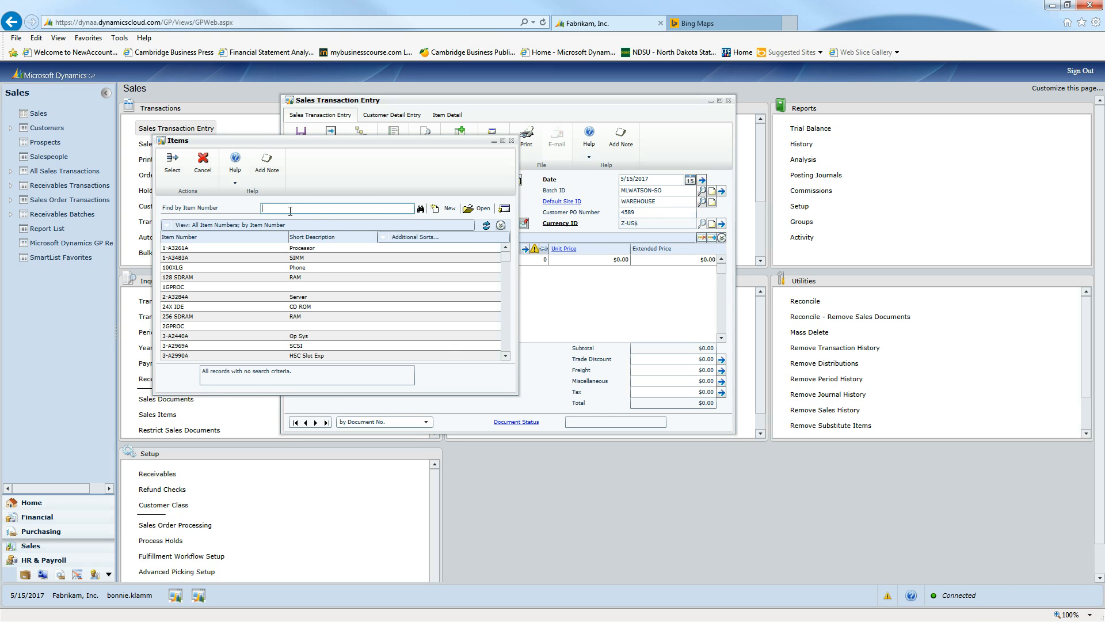
pyautogui.click(285, 207)
pyautogui.write('Mlw')
pyautogui.click(255, 251)
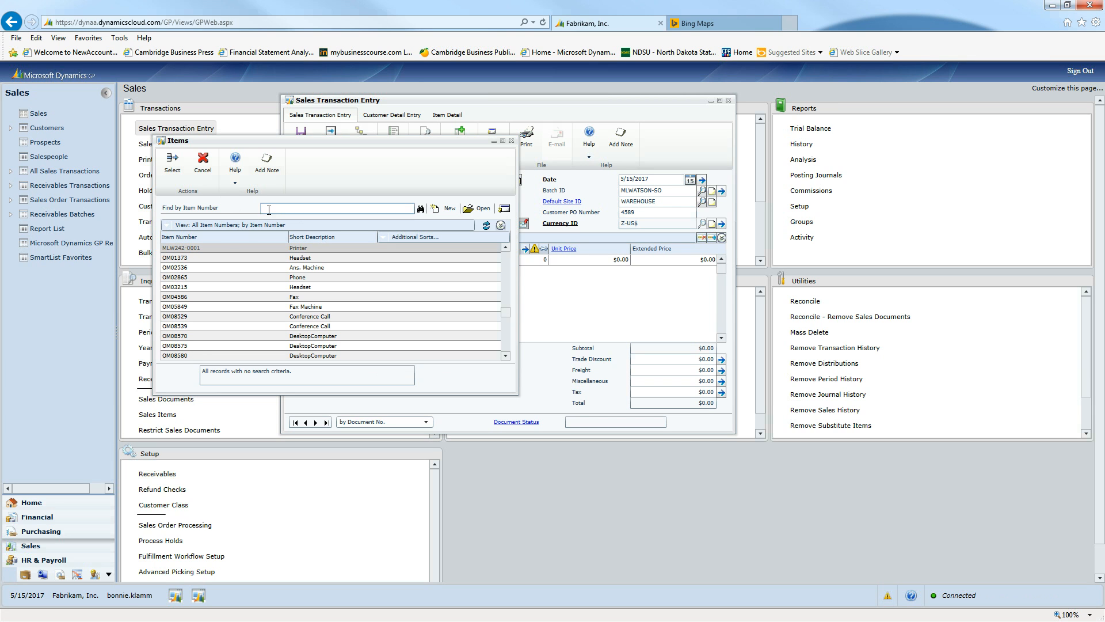
pyautogui.click(173, 163)
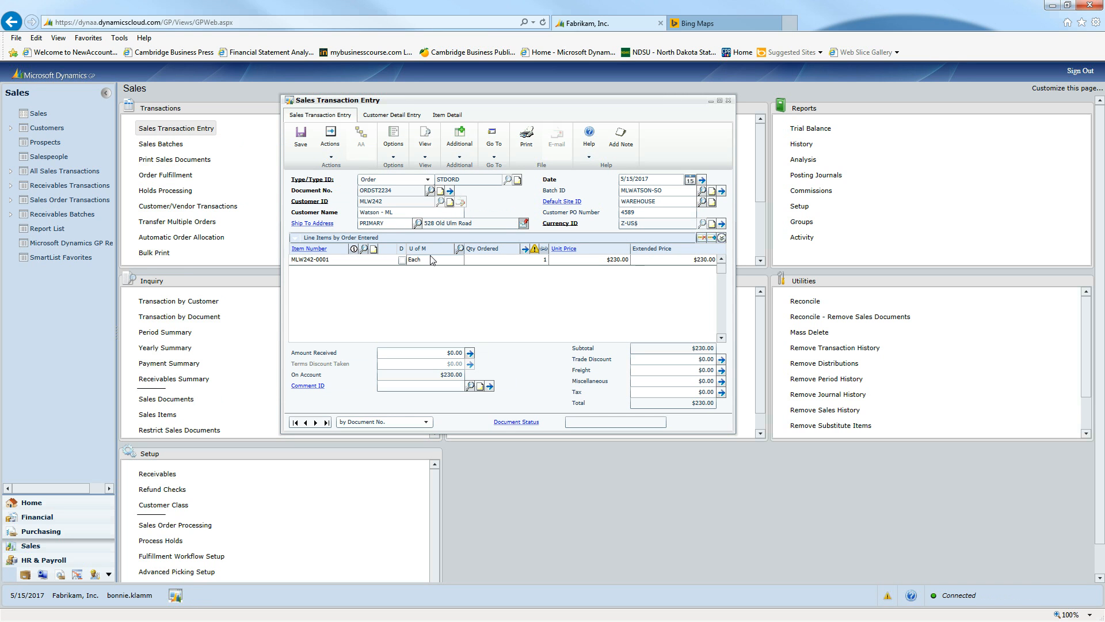
# Step: Set the quantity ordered on the printer line to 5 and complete the line
pyautogui.click(432, 261)
pyautogui.press('Tab')
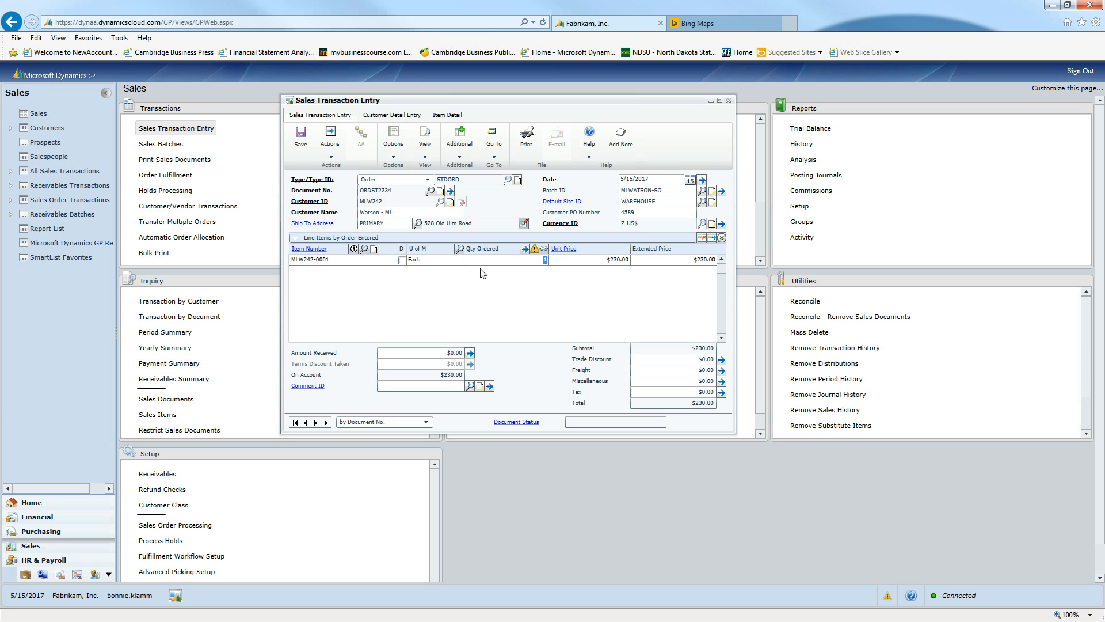
pyautogui.write('5')
pyautogui.press('Tab')
pyautogui.press('Tab')
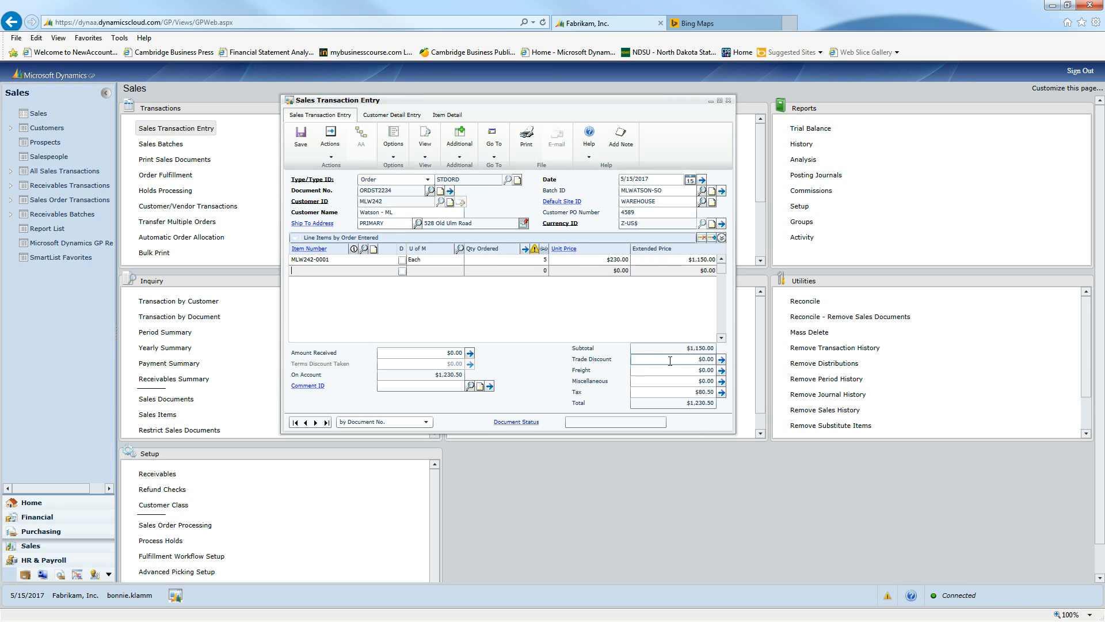
# Step: Examine the order's trade discount, miscellaneous and tax amounts and the blank line's details
pyautogui.click(690, 367)
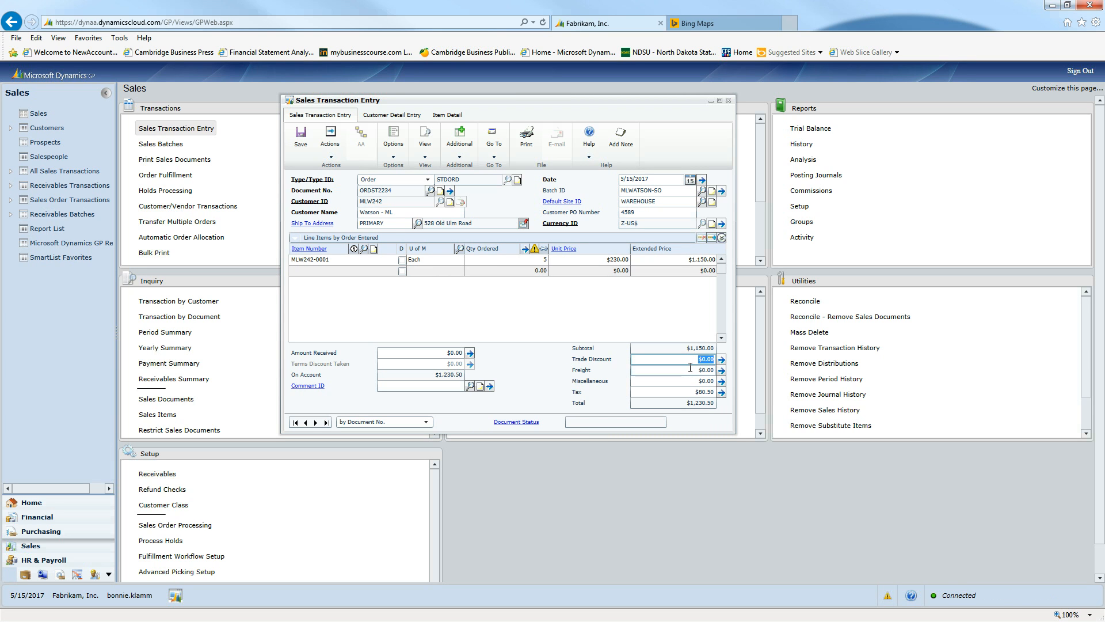
pyautogui.click(693, 380)
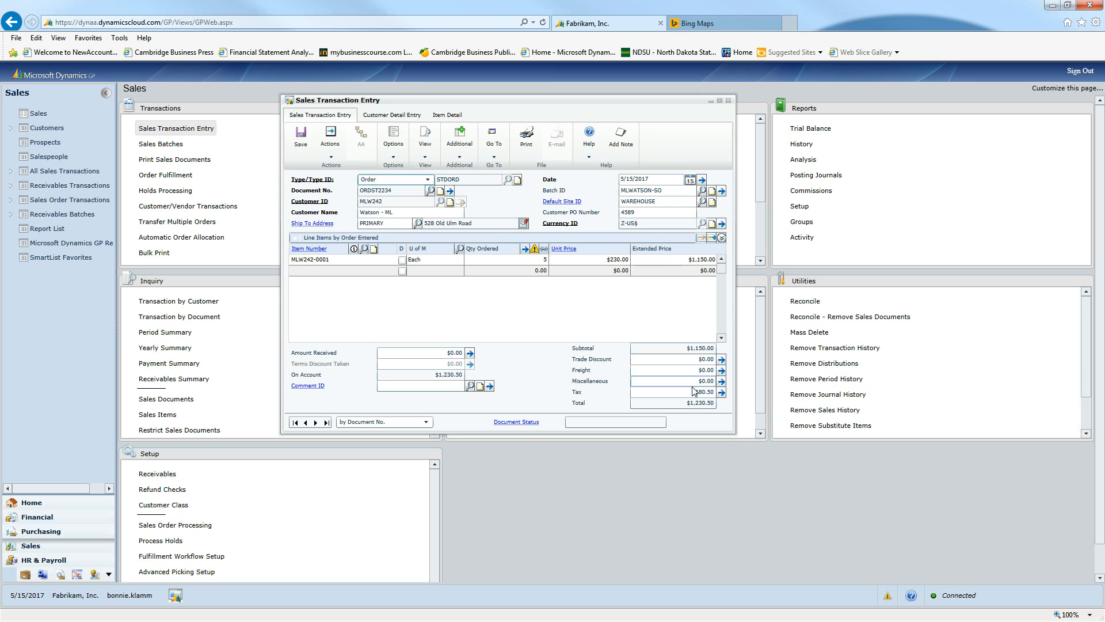
pyautogui.click(694, 393)
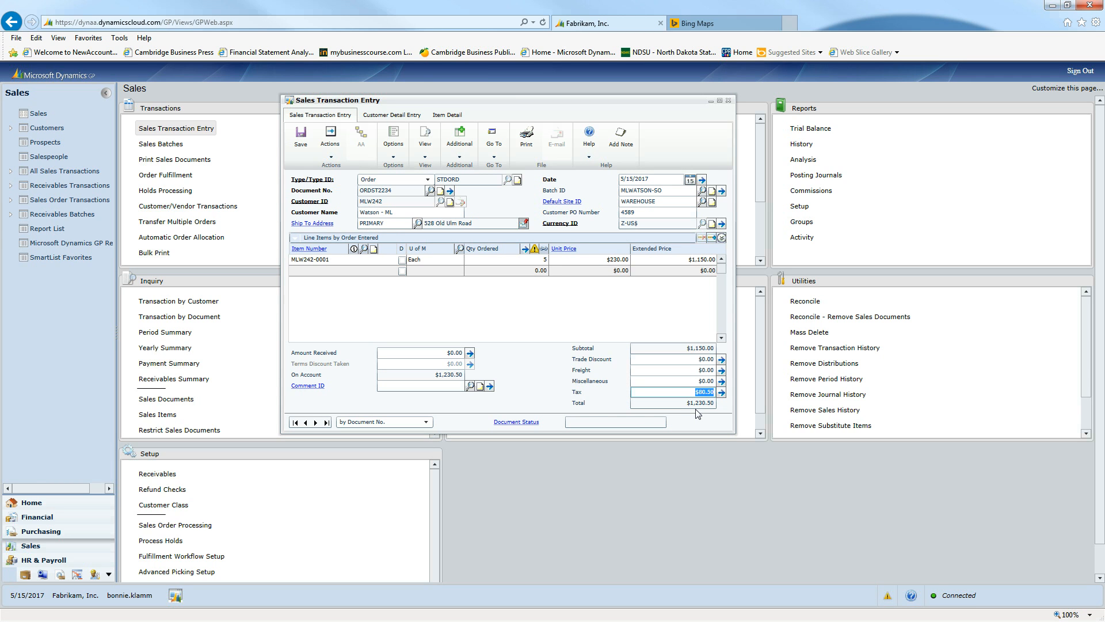
pyautogui.click(723, 238)
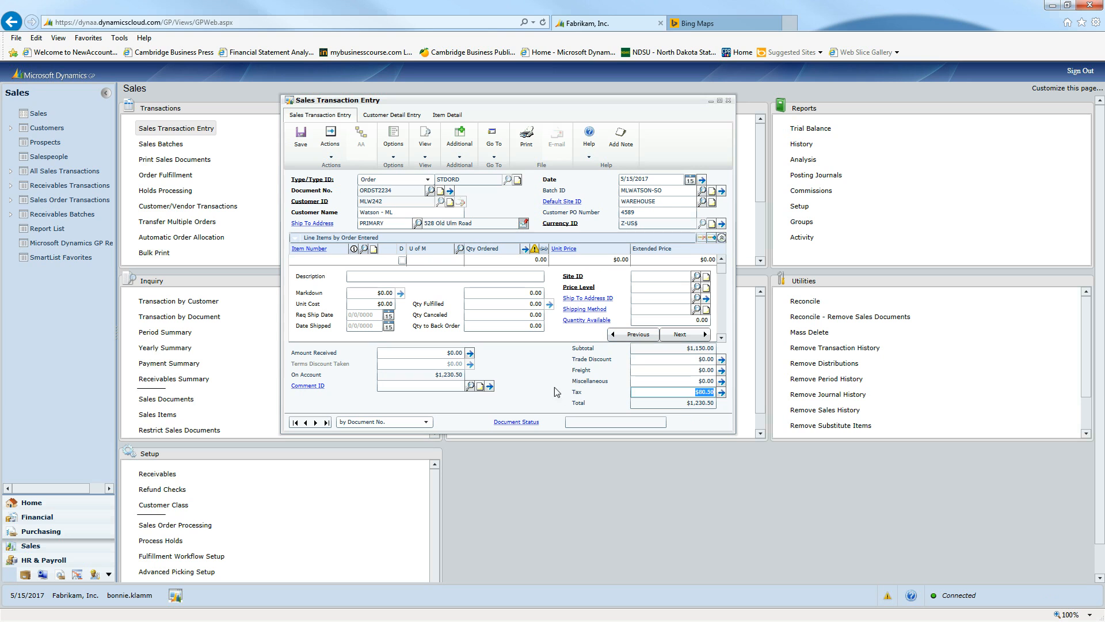
pyautogui.click(721, 237)
# Step: Show the details of the printer line item and save the sales order
pyautogui.click(350, 270)
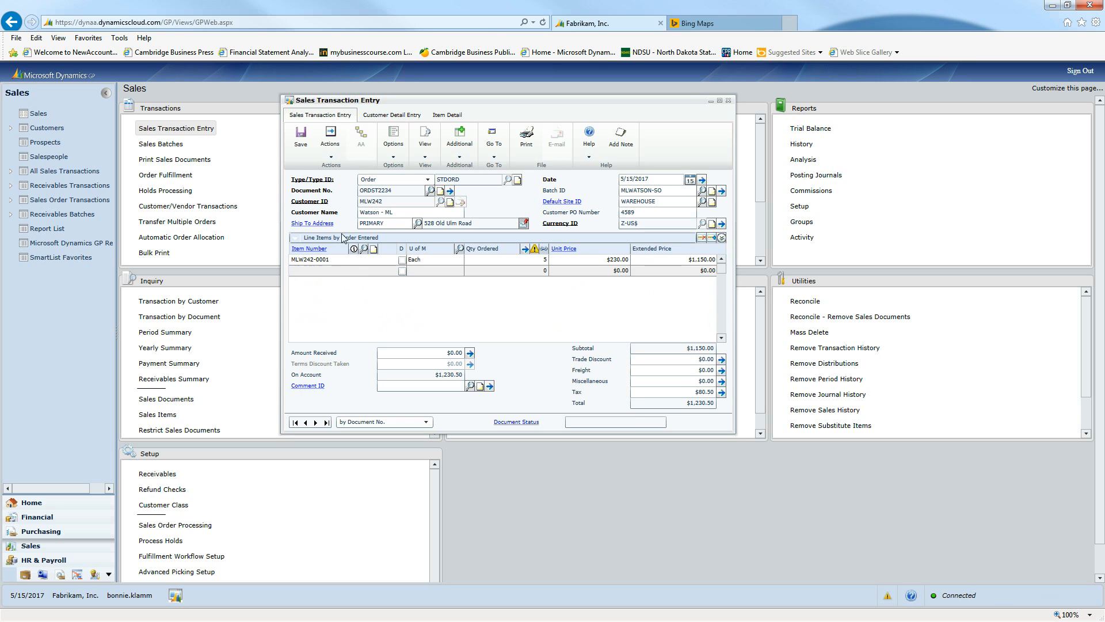
pyautogui.click(333, 152)
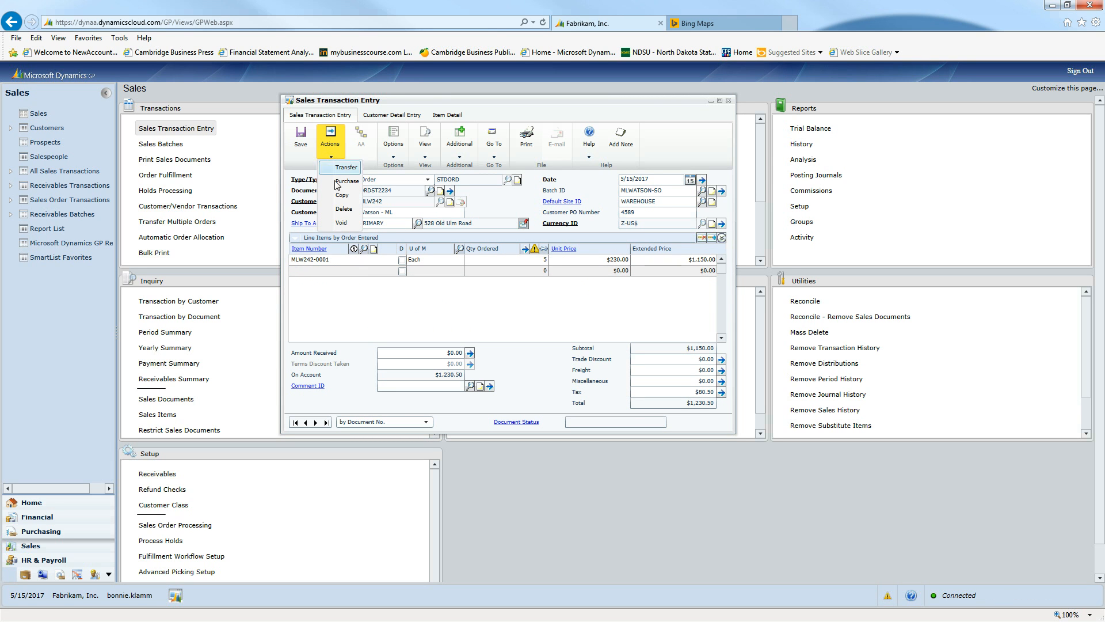
pyautogui.click(337, 300)
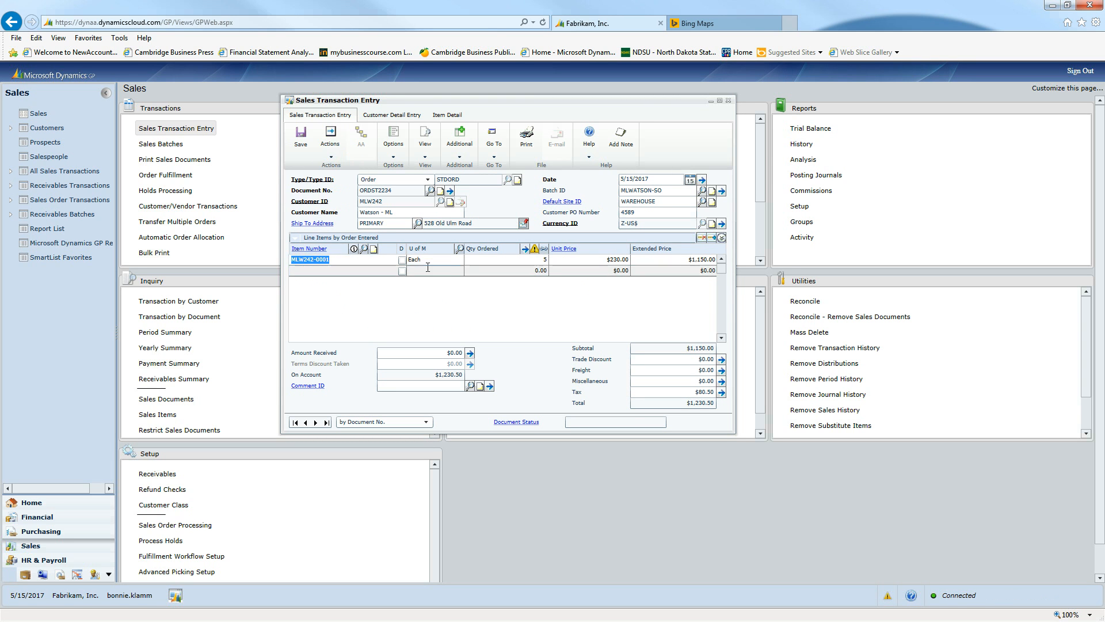
pyautogui.click(722, 239)
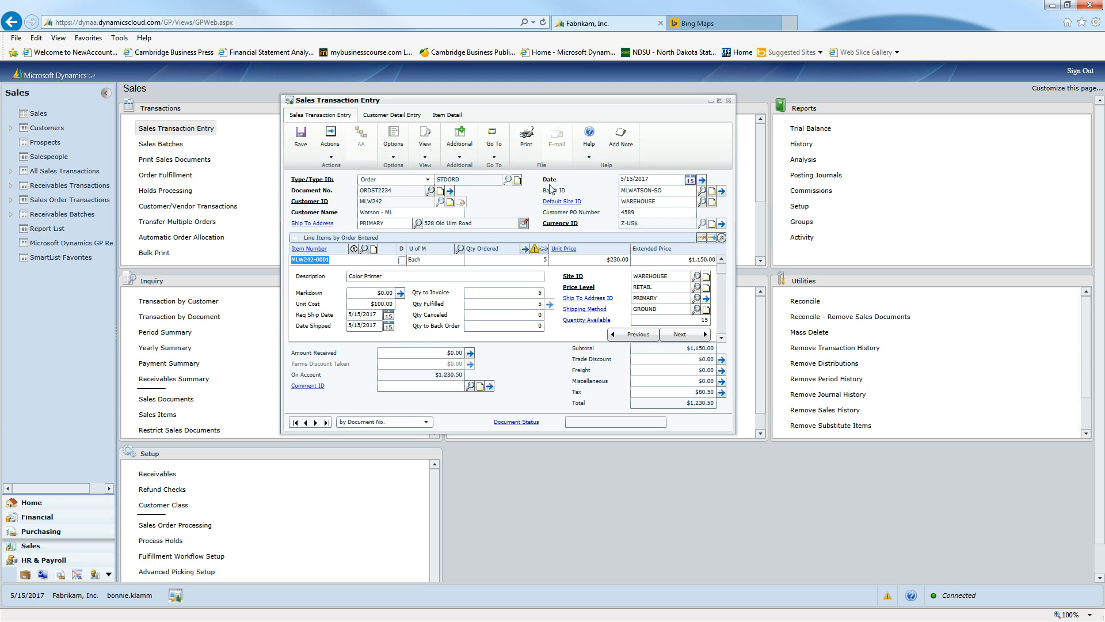
pyautogui.click(301, 140)
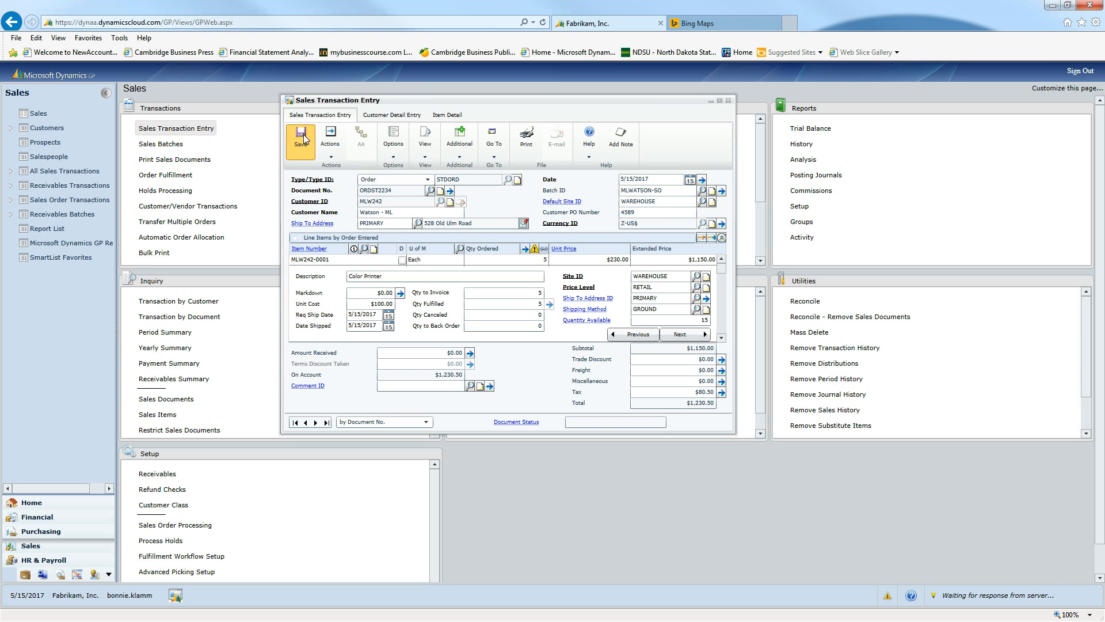